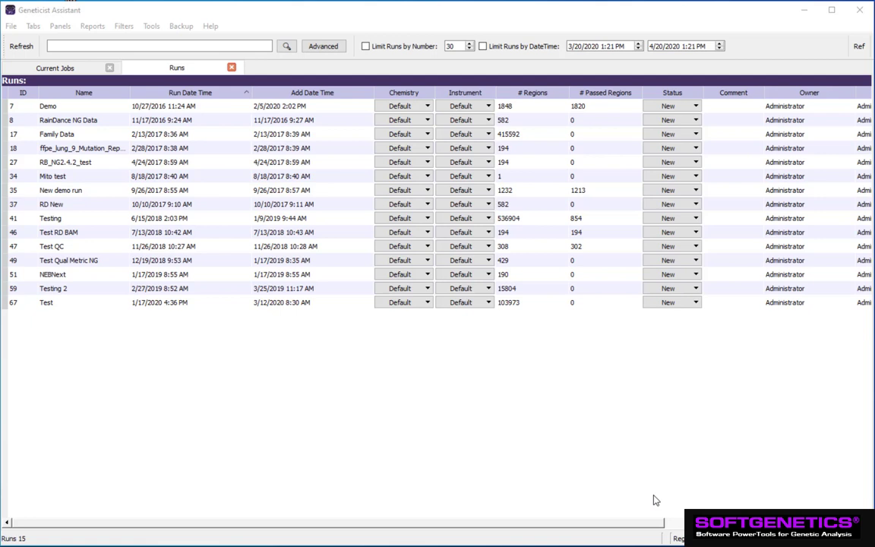
# Open the New demo run, its first listed sample, and that sample's synonymous APC variant rs2229992.
pyautogui.click(65, 192)
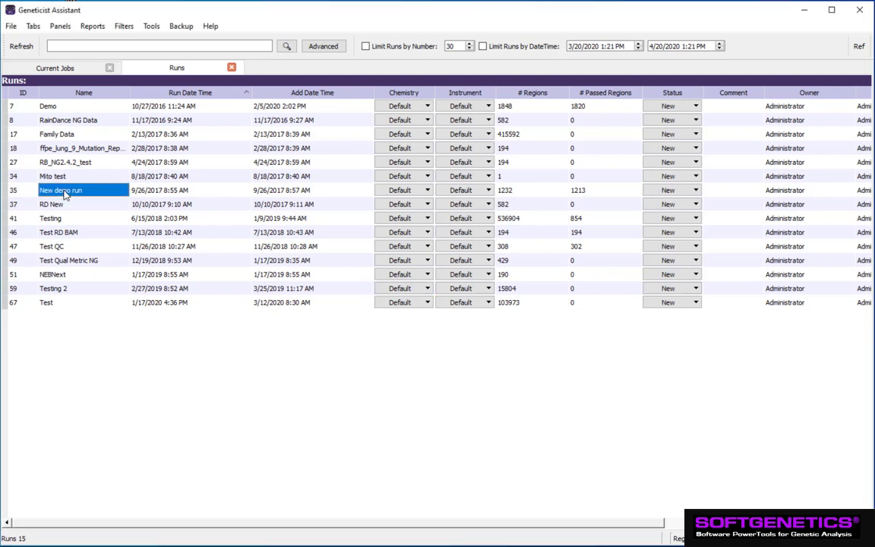
pyautogui.doubleClick(65, 192)
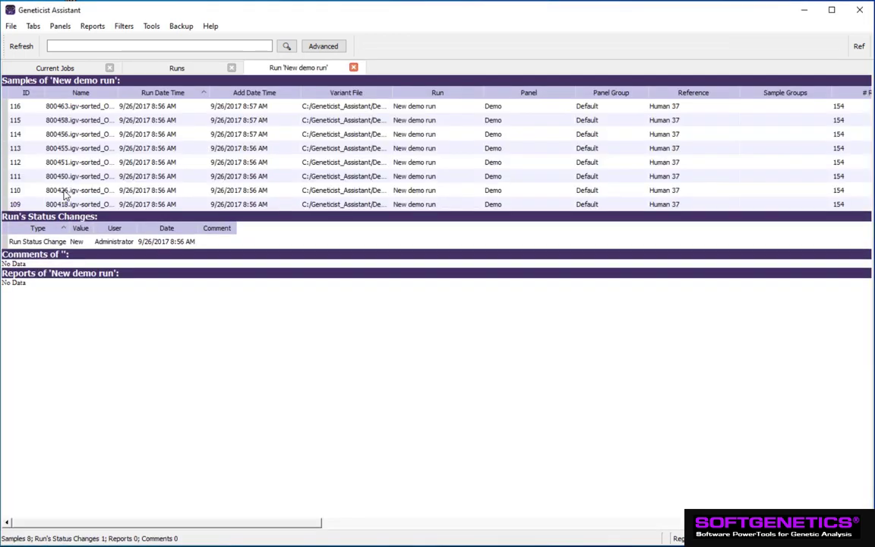
pyautogui.doubleClick(60, 110)
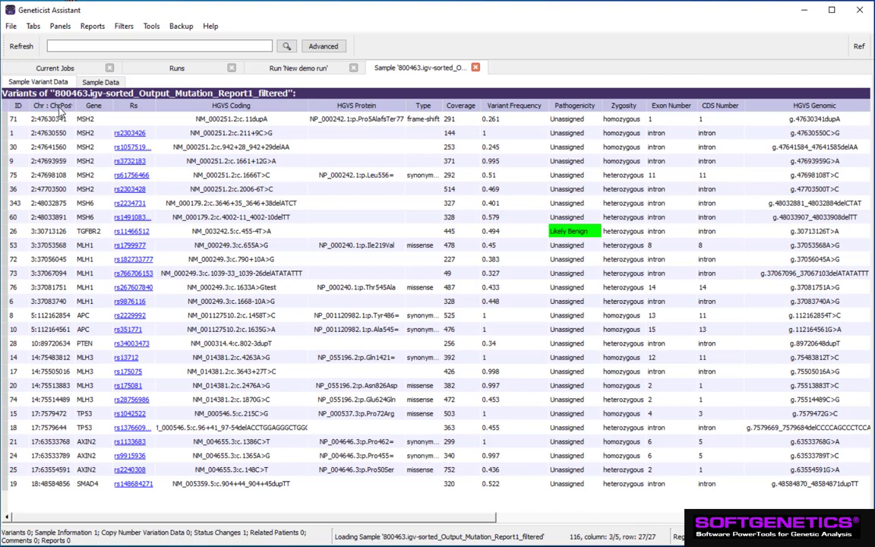
pyautogui.doubleClick(53, 316)
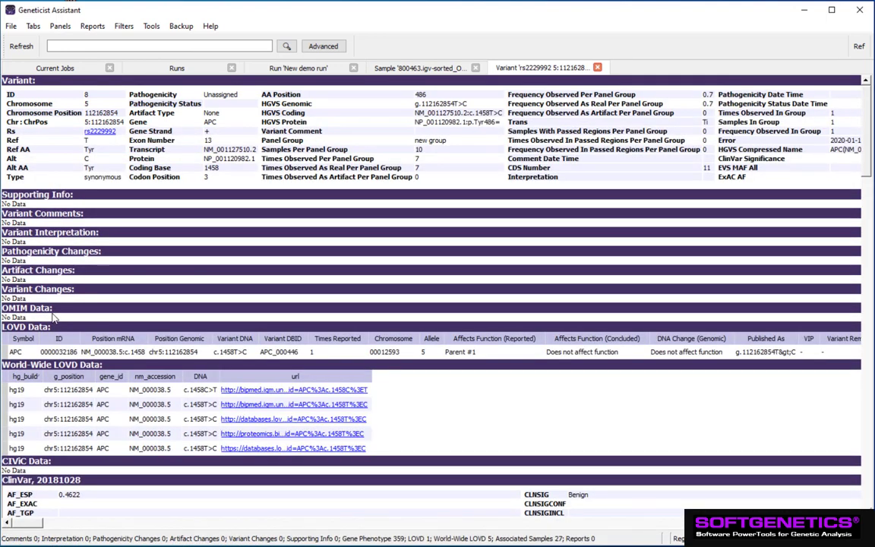
# Examine the variant's annotation sections, from LOVD and ClinVar through EVS, ExAC, GnomAD, dbNSFP and dbSNP.
pyautogui.scroll(-5, 57, 319)
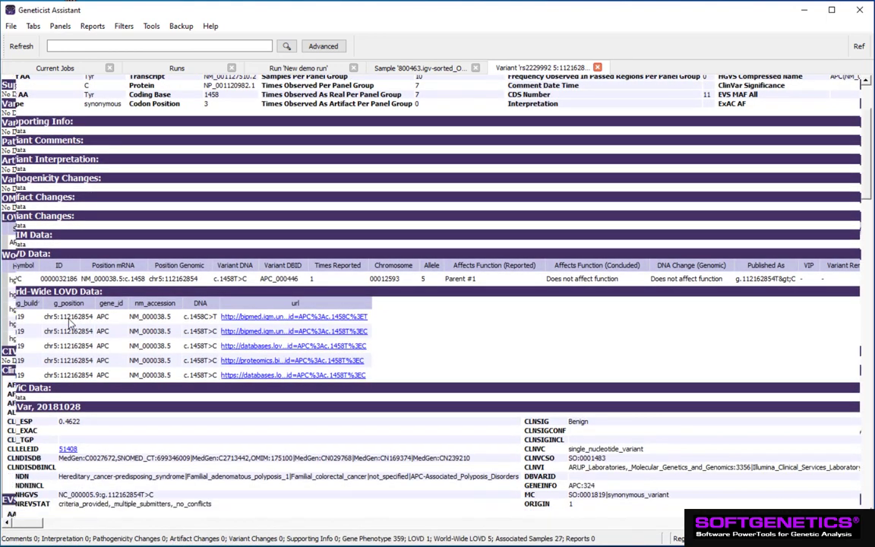
pyautogui.scroll(-1, 70, 323)
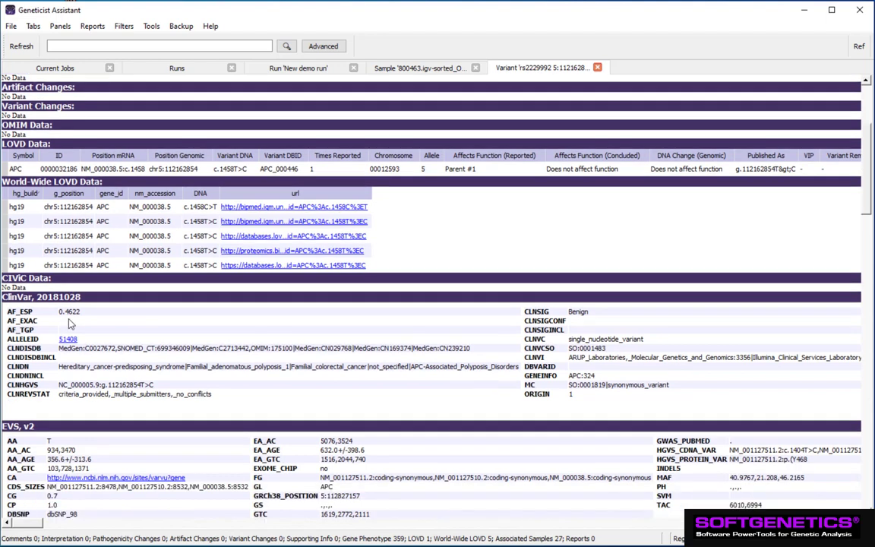
pyautogui.scroll(-4, 70, 323)
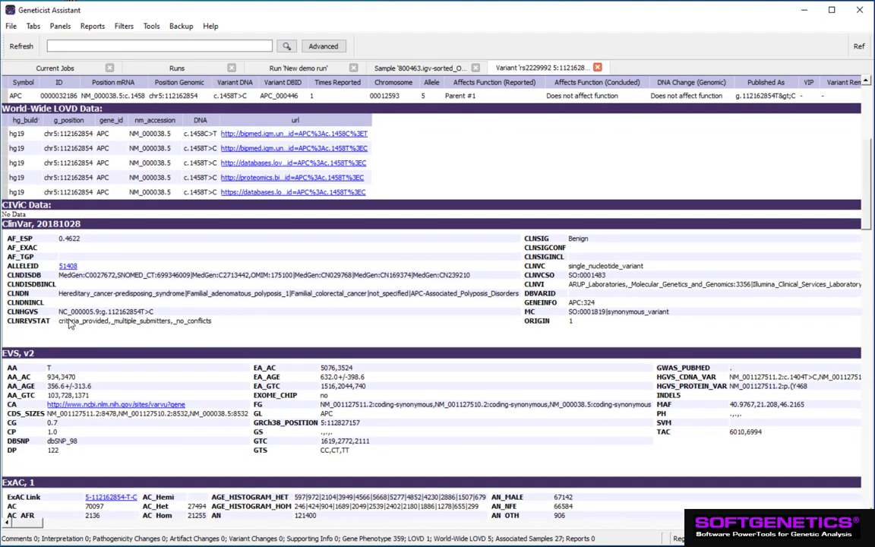
pyautogui.scroll(-6, 69, 324)
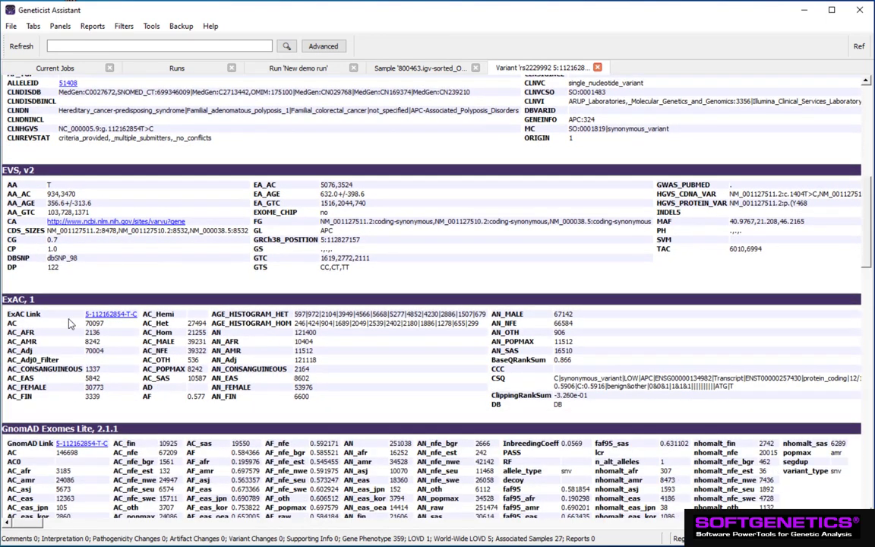
pyautogui.scroll(-4, 69, 323)
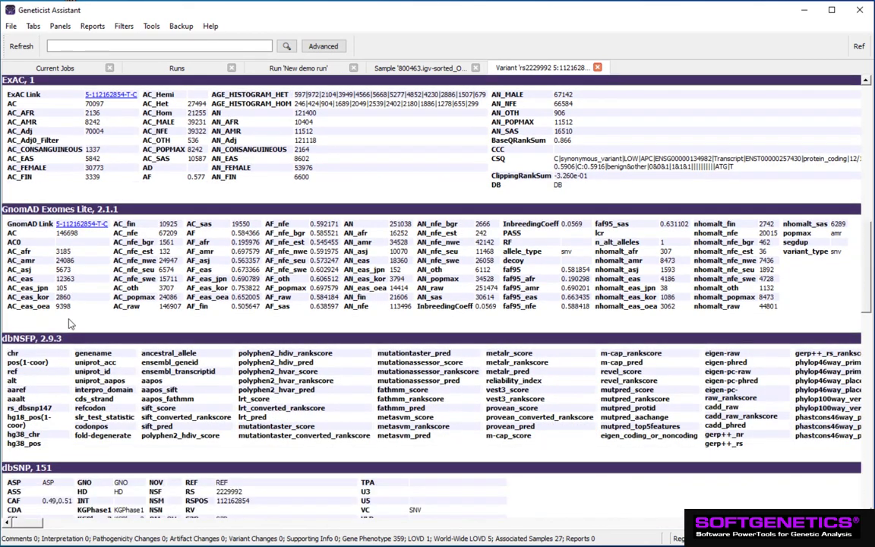
pyautogui.scroll(-3, 69, 324)
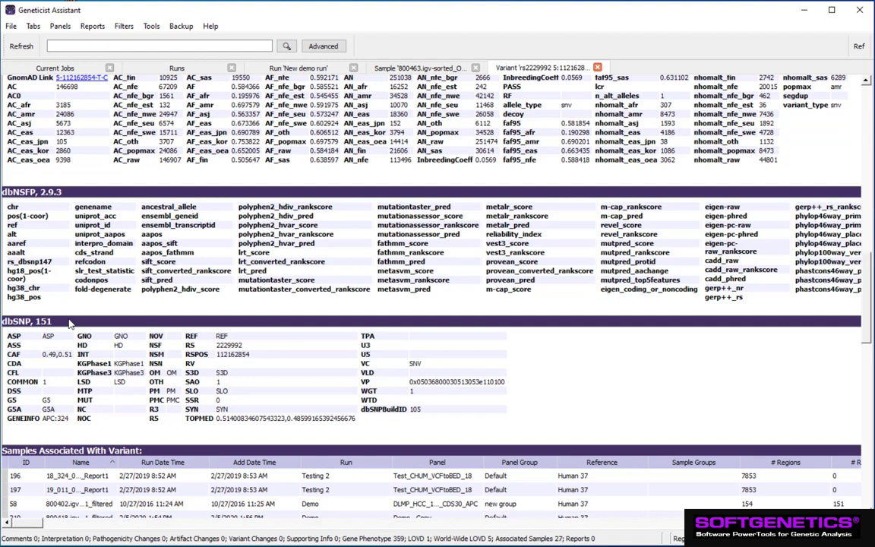
pyautogui.scroll(1, 70, 324)
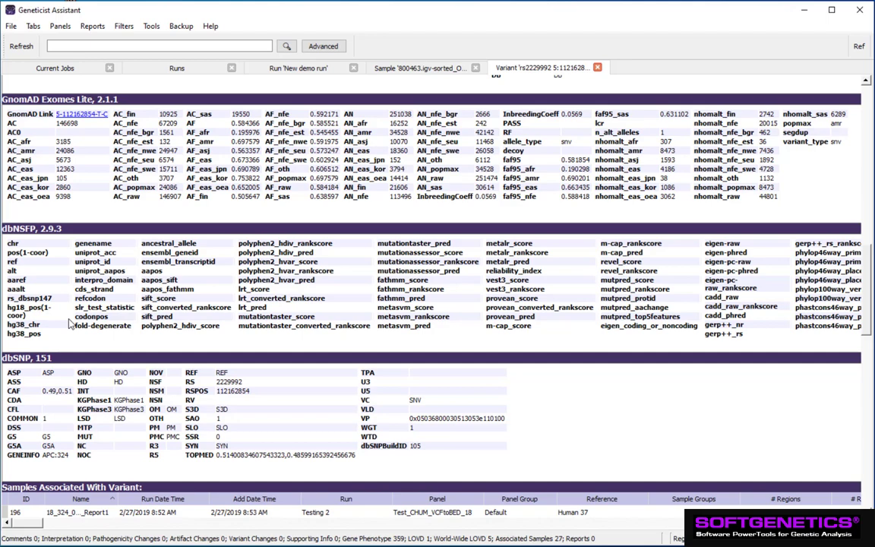
pyautogui.scroll(8, 158, 314)
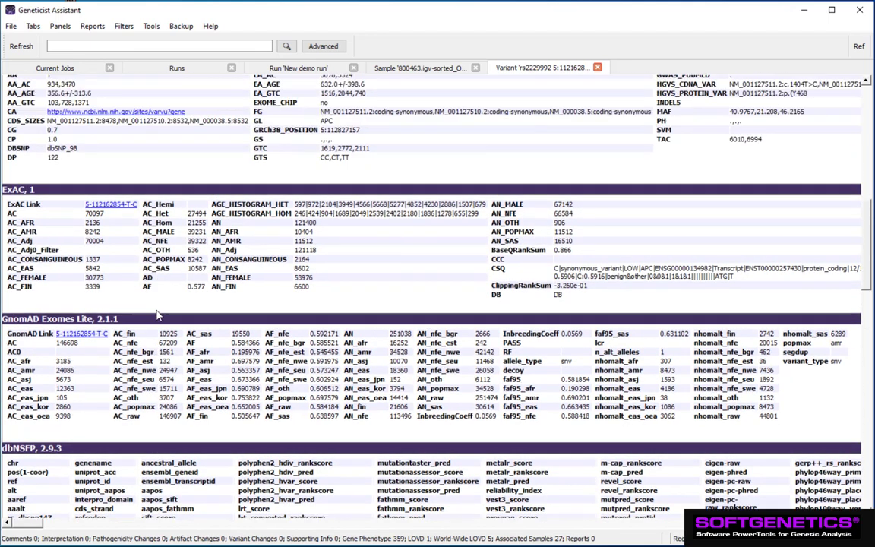
# Begin adding EVS values to the variant table and choose the MAF field for the new column.
pyautogui.scroll(2, 158, 315)
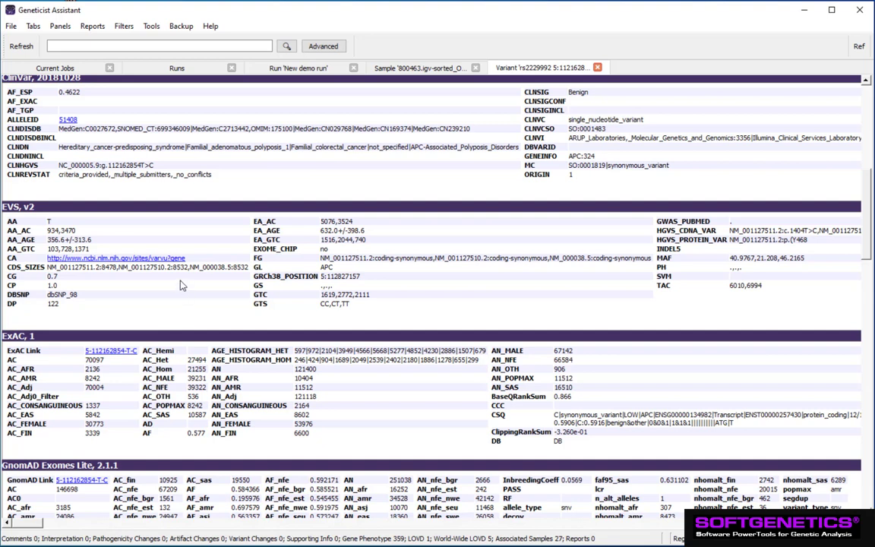
pyautogui.rightClick(181, 286)
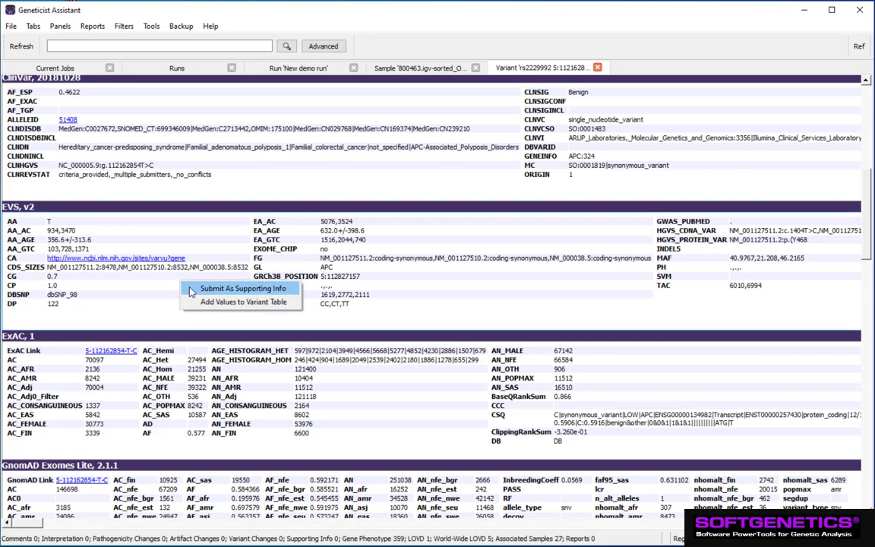
pyautogui.click(202, 304)
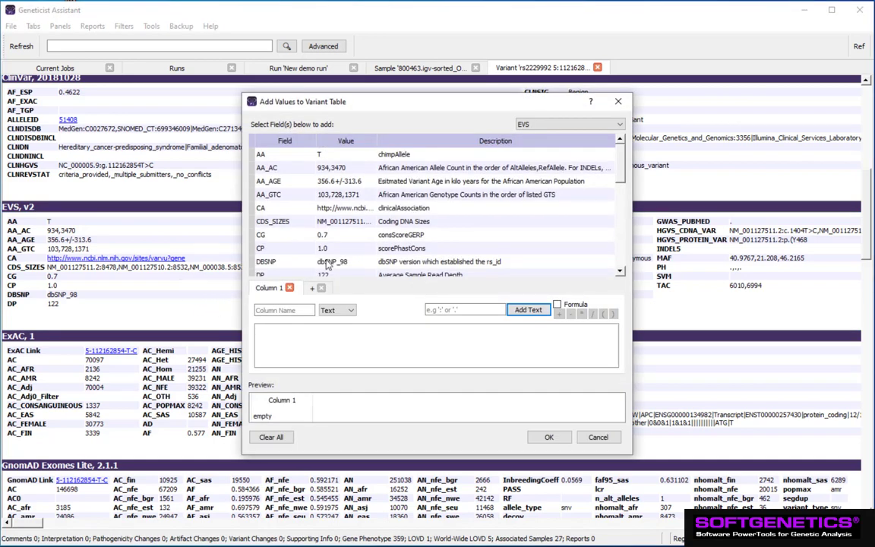
pyautogui.scroll(-4, 346, 236)
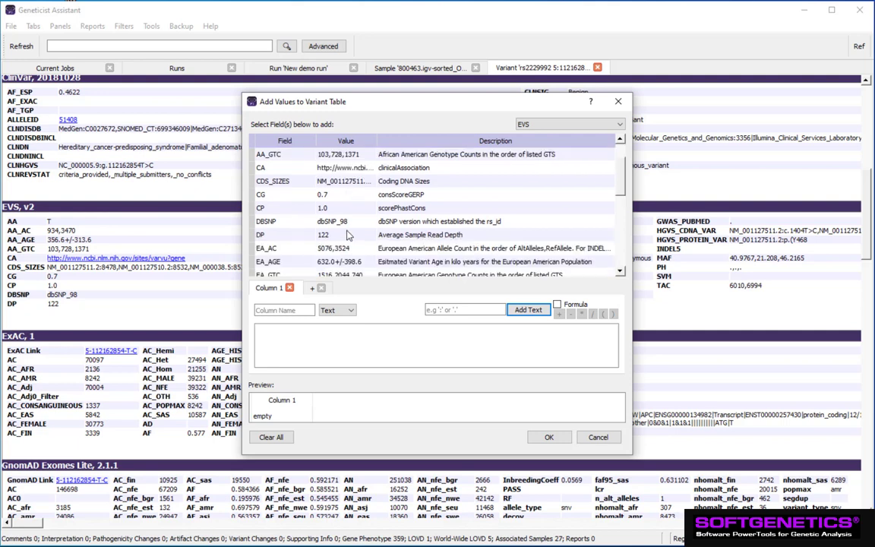
pyautogui.scroll(-3, 347, 236)
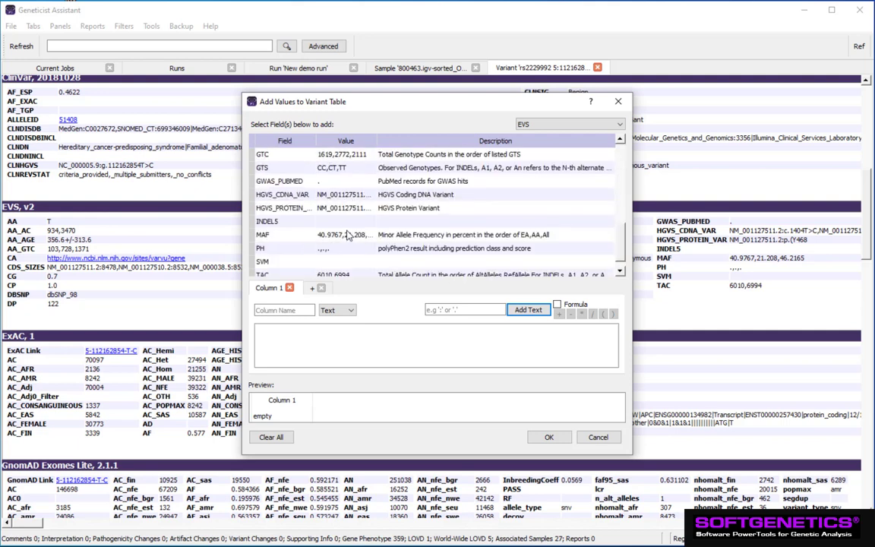
pyautogui.click(338, 230)
pyautogui.doubleClick(338, 230)
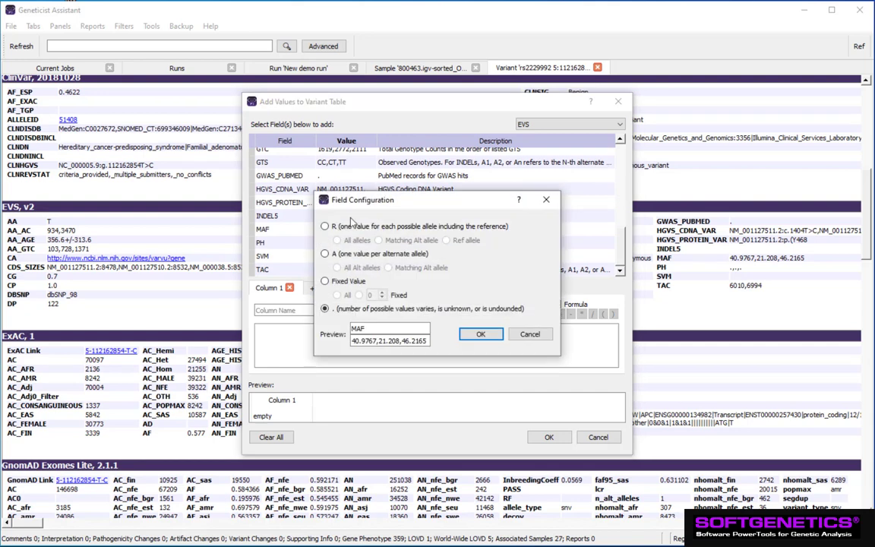
# Configure the MAF field as a fixed value using entry 3 and accept the configuration.
pyautogui.moveTo(362, 201); pyautogui.dragTo(355, 262)
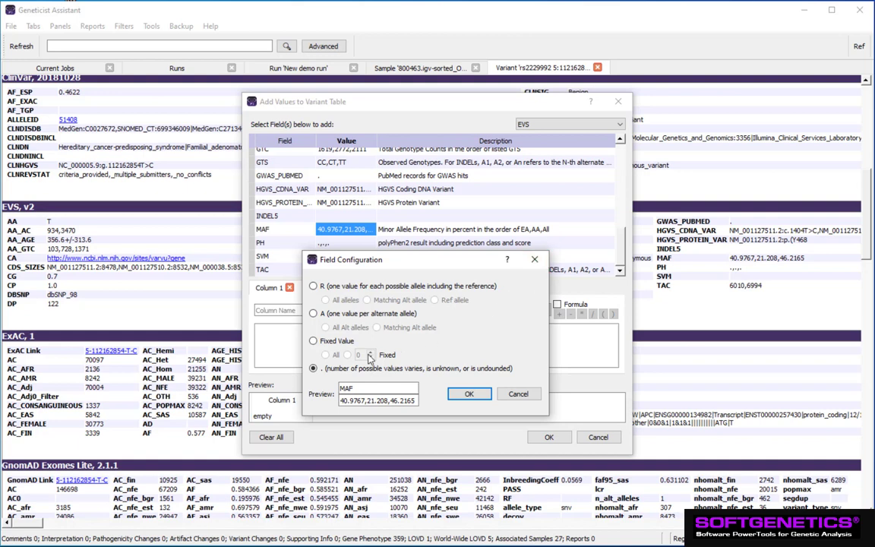
pyautogui.click(326, 343)
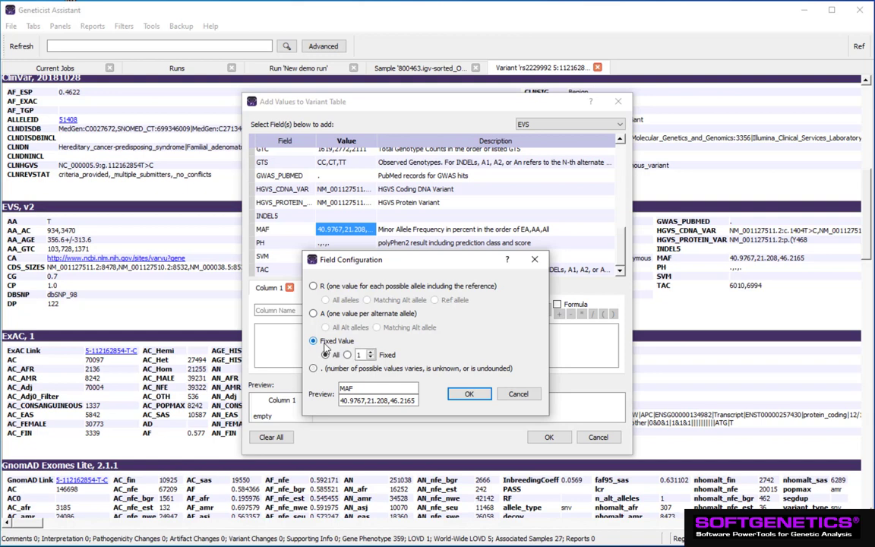
pyautogui.click(371, 353)
pyautogui.click(371, 353)
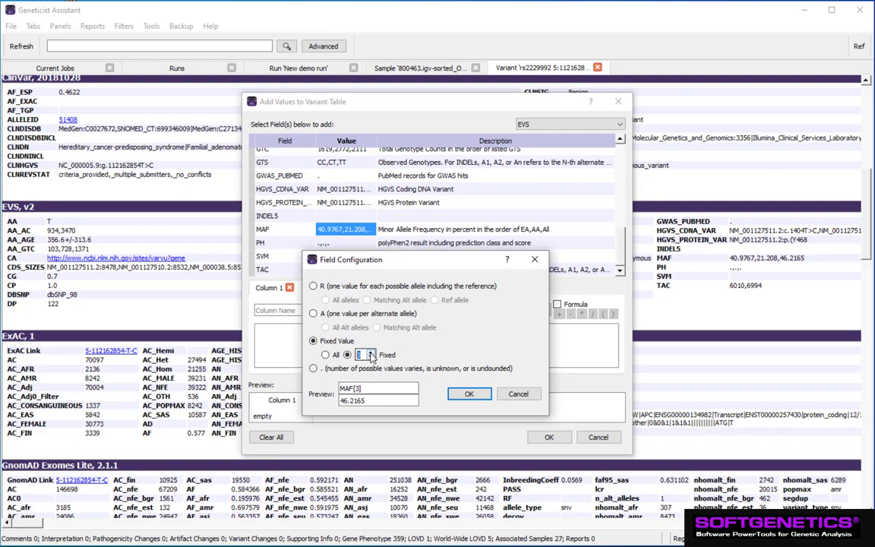
pyautogui.click(469, 396)
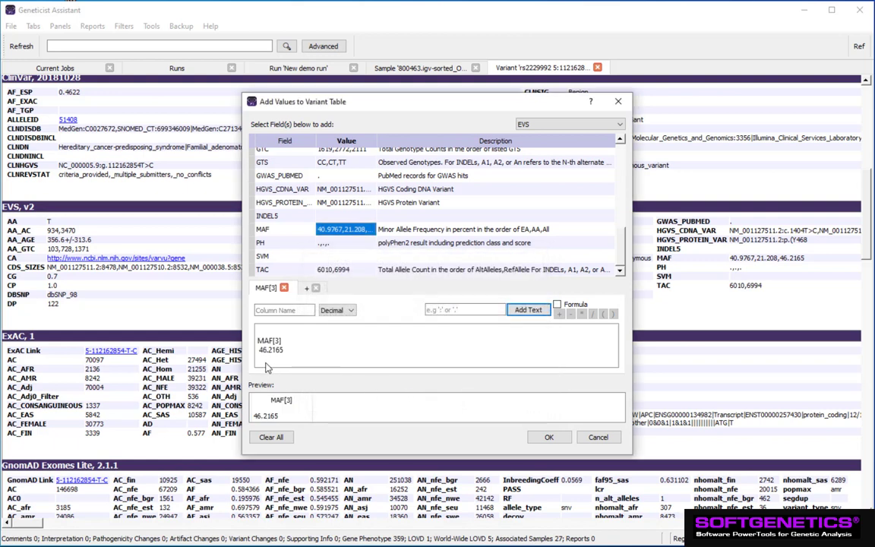
# Name the new column EVS MAF All and add it to the variant table.
pyautogui.click(274, 310)
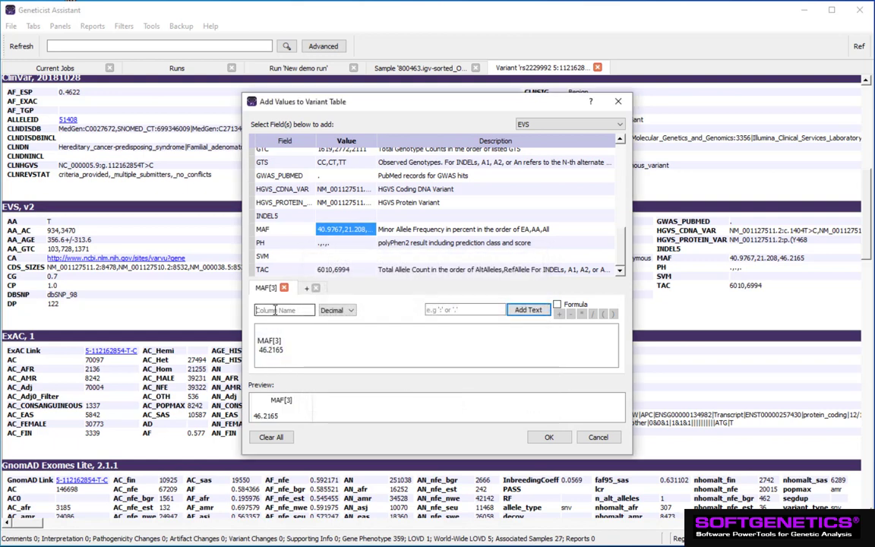
pyautogui.write('EVS')
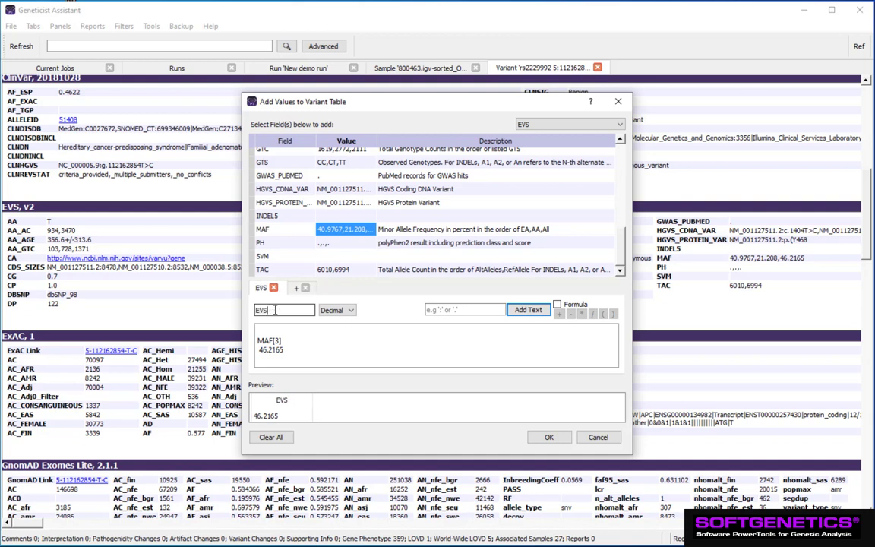
pyautogui.write(' MAF All')
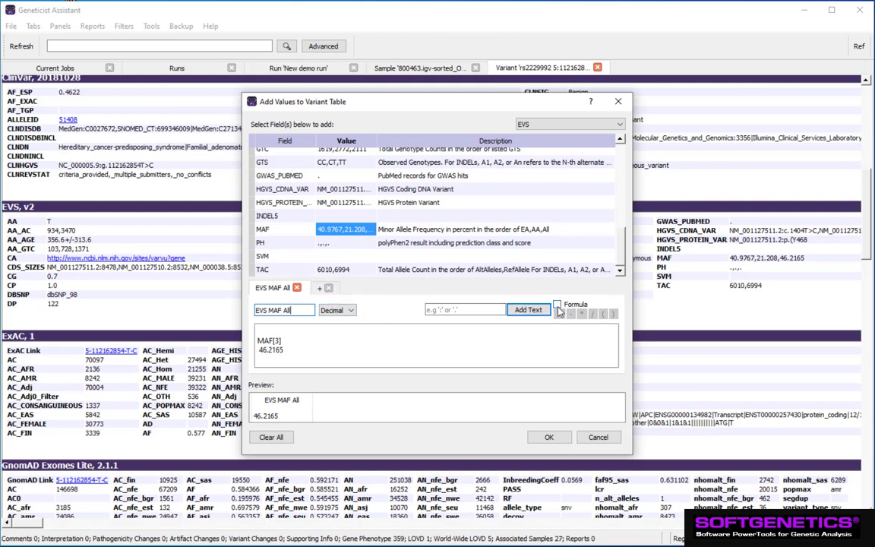
pyautogui.click(549, 439)
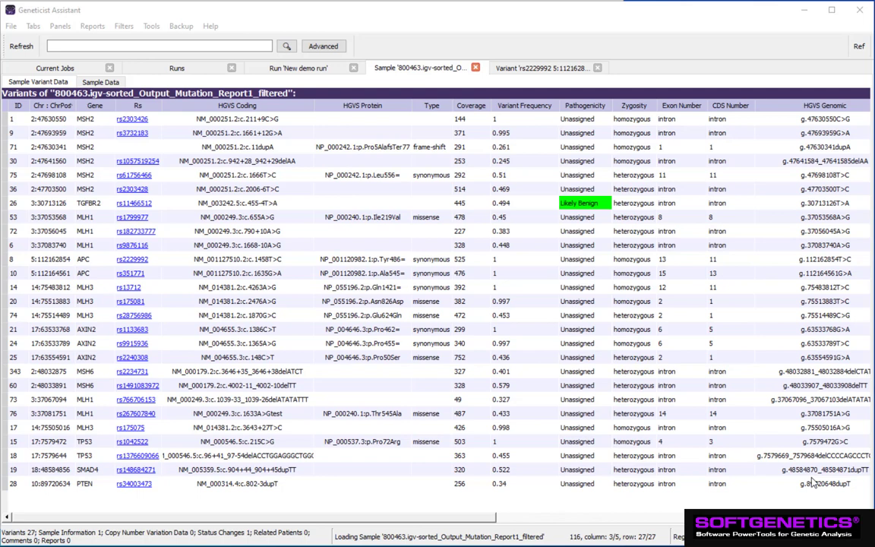
# Filter the sample's variants with the condition that ClinVar Significance does not contain benign.
pyautogui.click(126, 29)
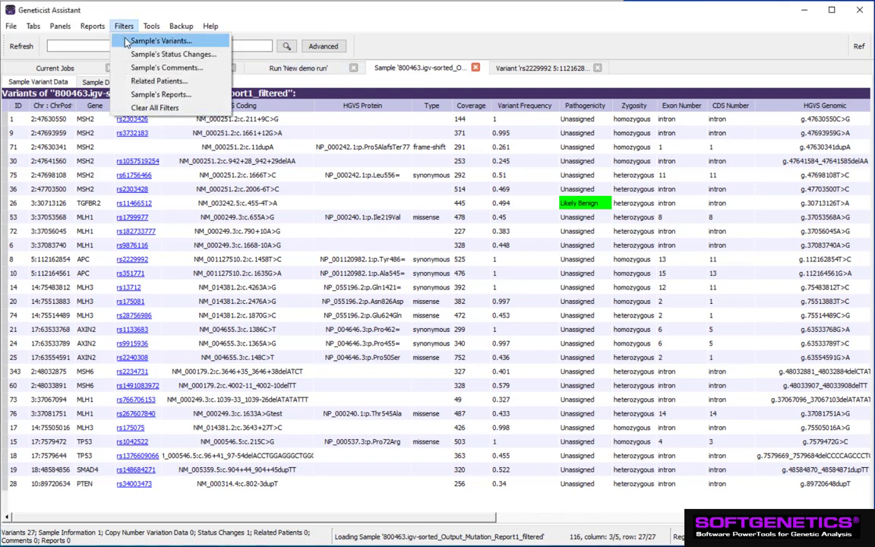
pyautogui.click(160, 41)
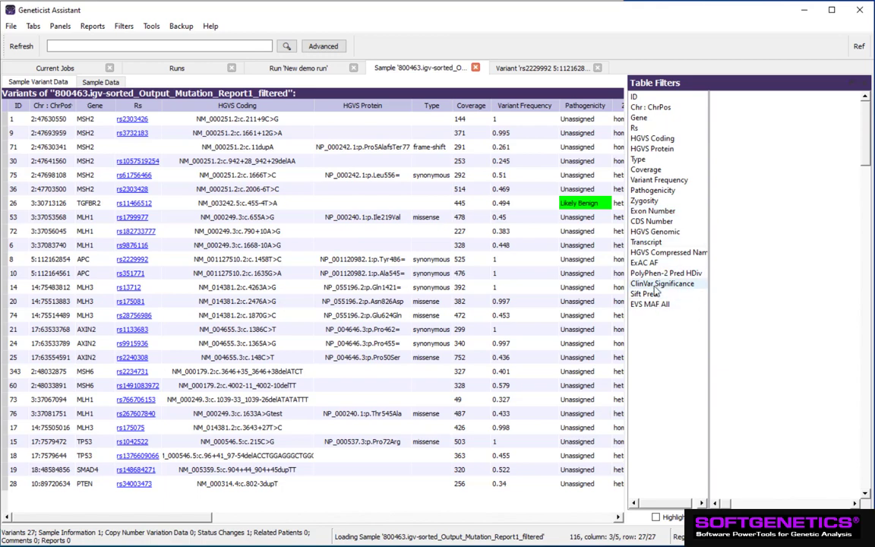
pyautogui.moveTo(657, 291); pyautogui.dragTo(725, 213)
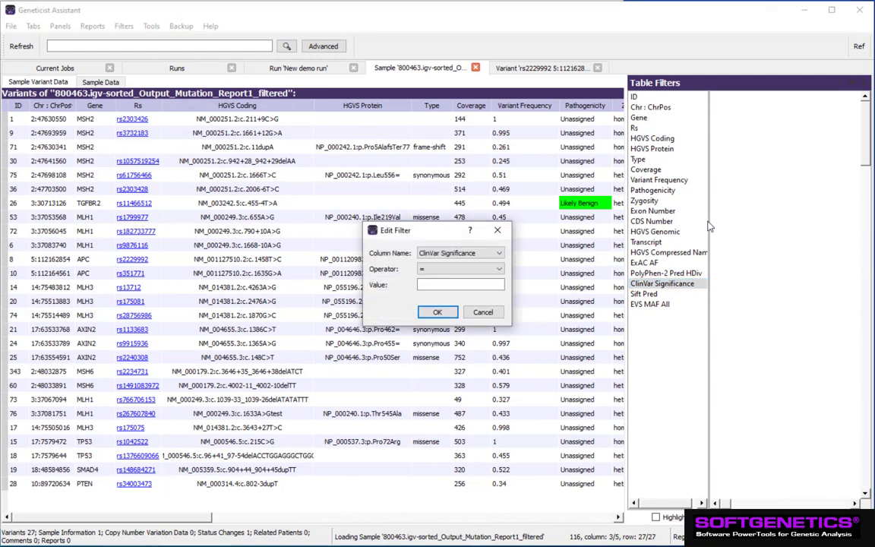
pyautogui.click(433, 268)
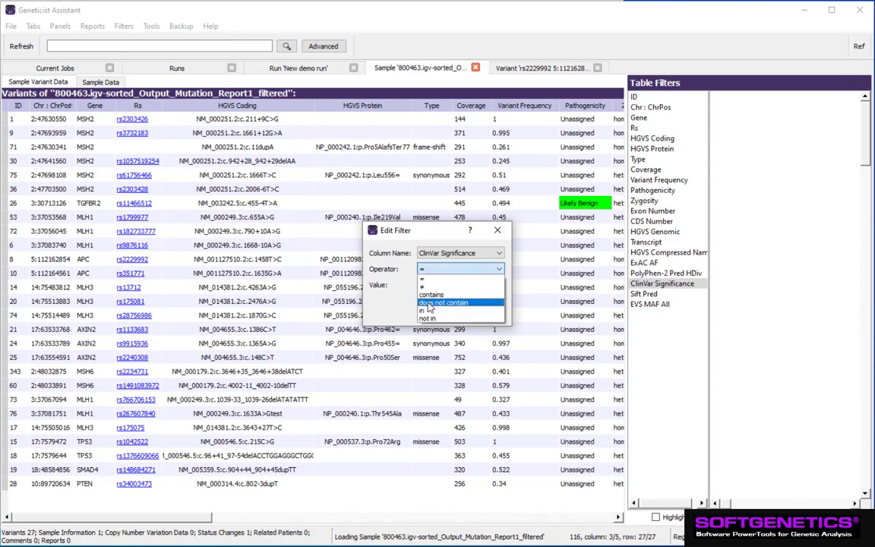
pyautogui.click(430, 303)
pyautogui.click(424, 285)
pyautogui.write('be')
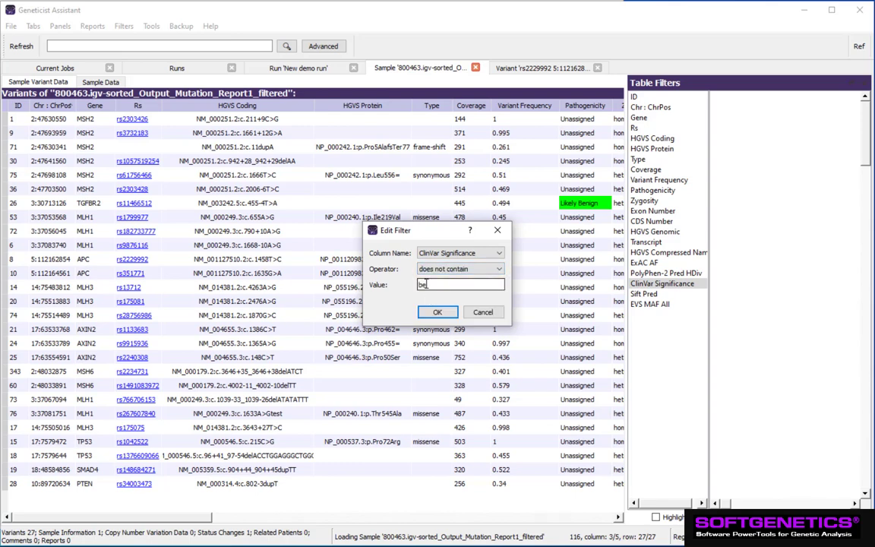
pyautogui.write('nign')
pyautogui.click(443, 313)
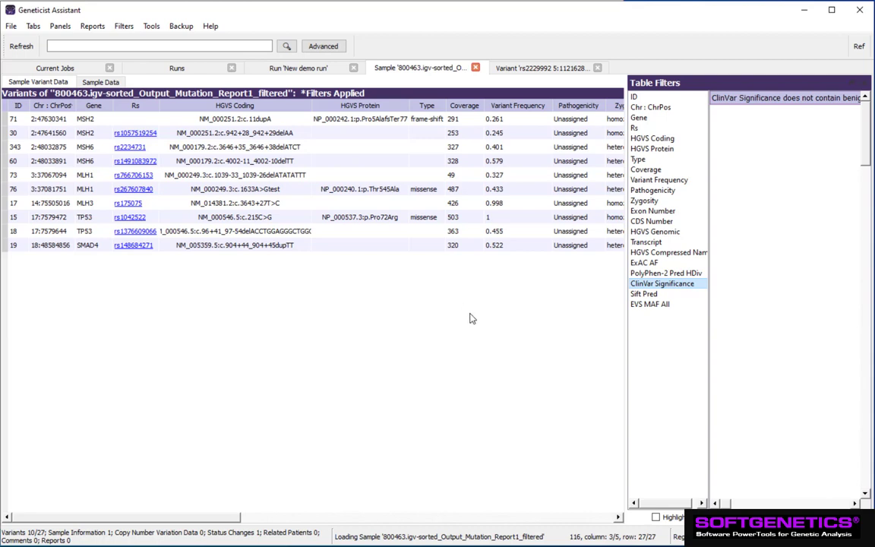
# Nest a filter under the ClinVar Significance condition requiring that Sift Pred does not contain T.
pyautogui.click(647, 295)
pyautogui.moveTo(647, 295); pyautogui.dragTo(749, 99)
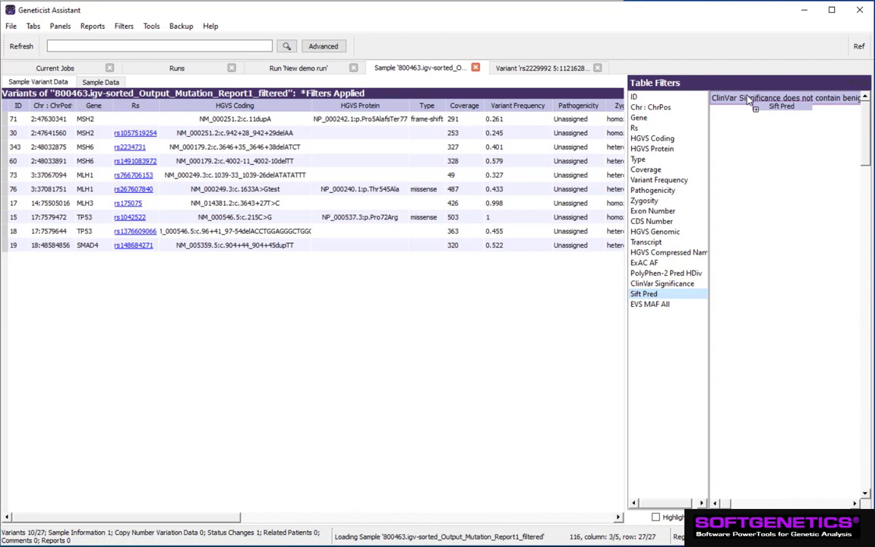
pyautogui.moveTo(748, 99); pyautogui.dragTo(749, 99)
pyautogui.click(449, 270)
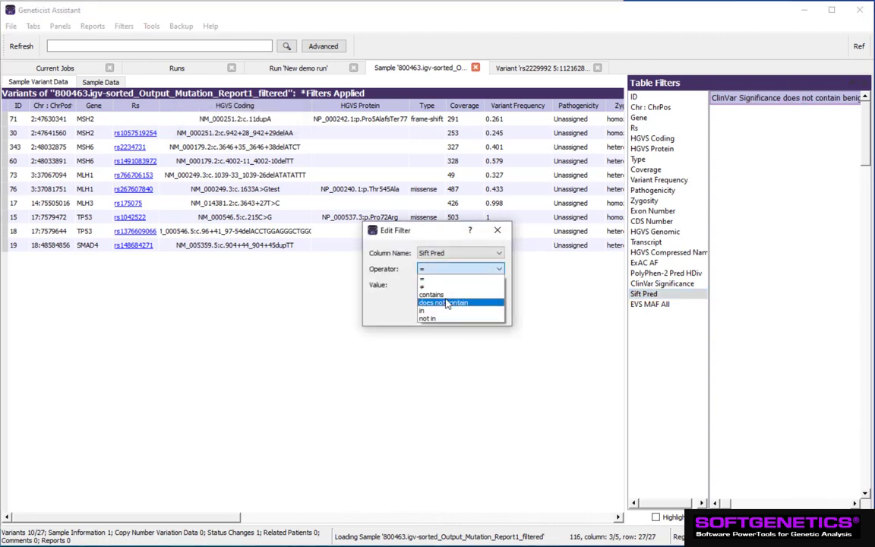
pyautogui.click(447, 303)
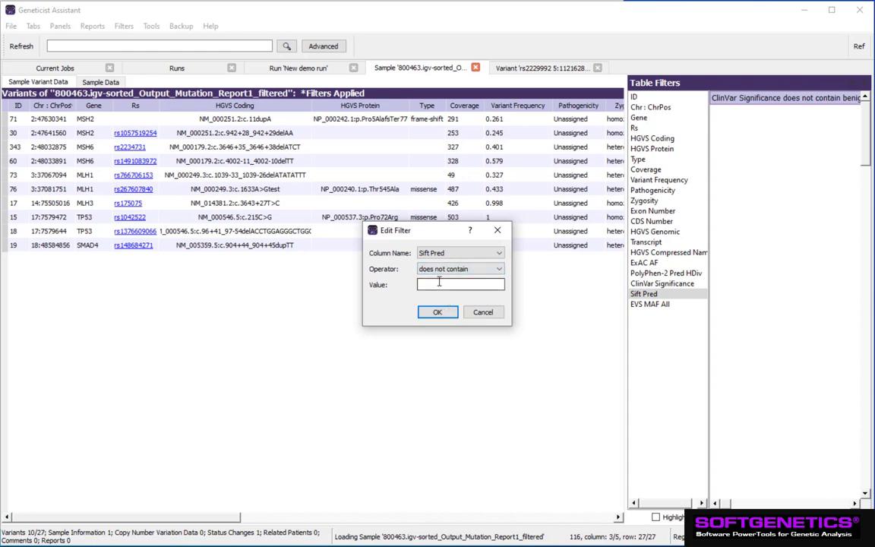
pyautogui.click(439, 283)
pyautogui.write('T')
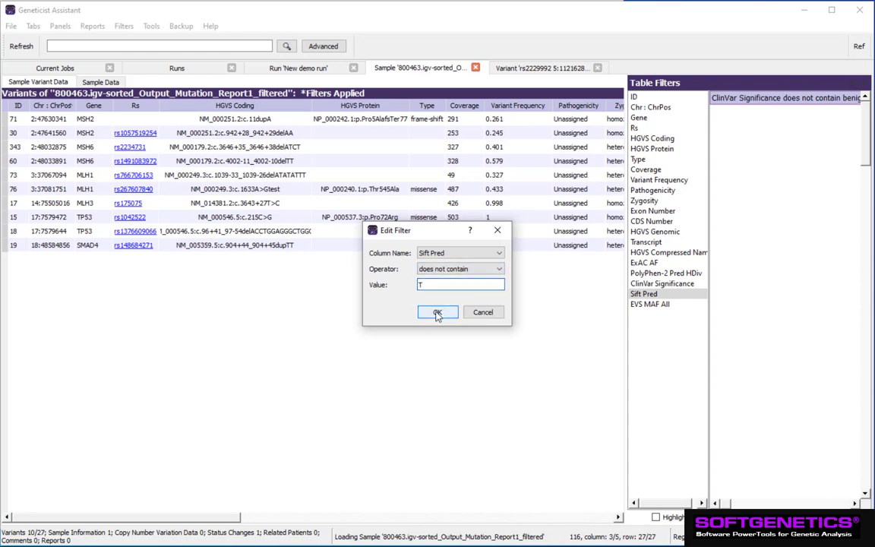
pyautogui.click(438, 313)
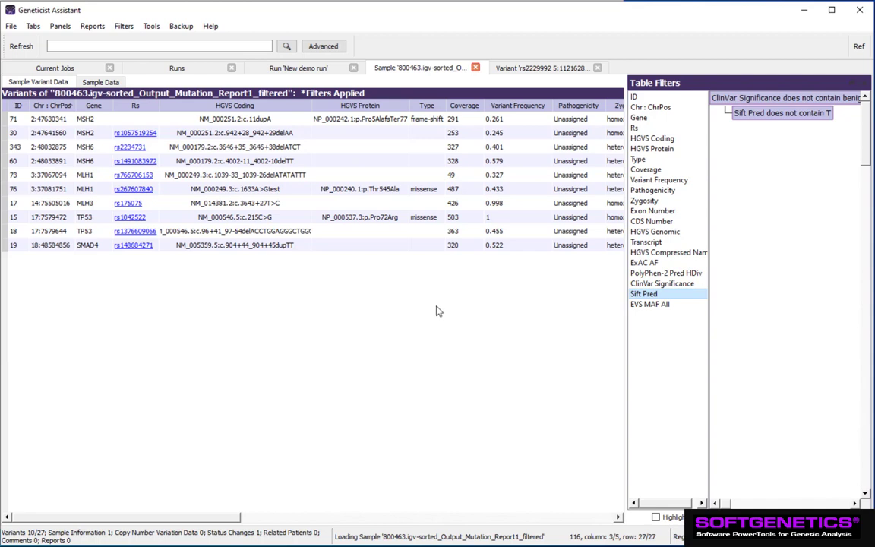
# Add a separate, un-nested table filter requiring EVS MAF All <= 0.1.
pyautogui.click(650, 305)
pyautogui.moveTo(650, 305); pyautogui.dragTo(735, 228)
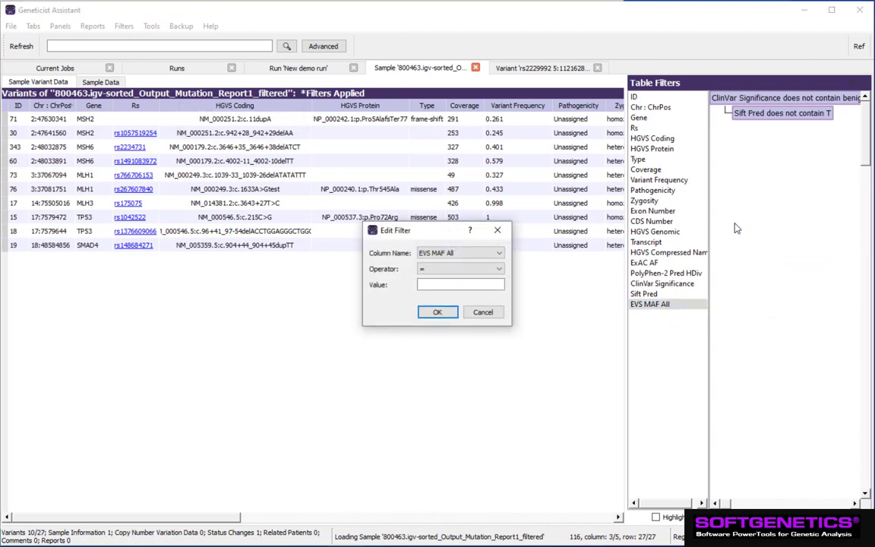
pyautogui.click(456, 269)
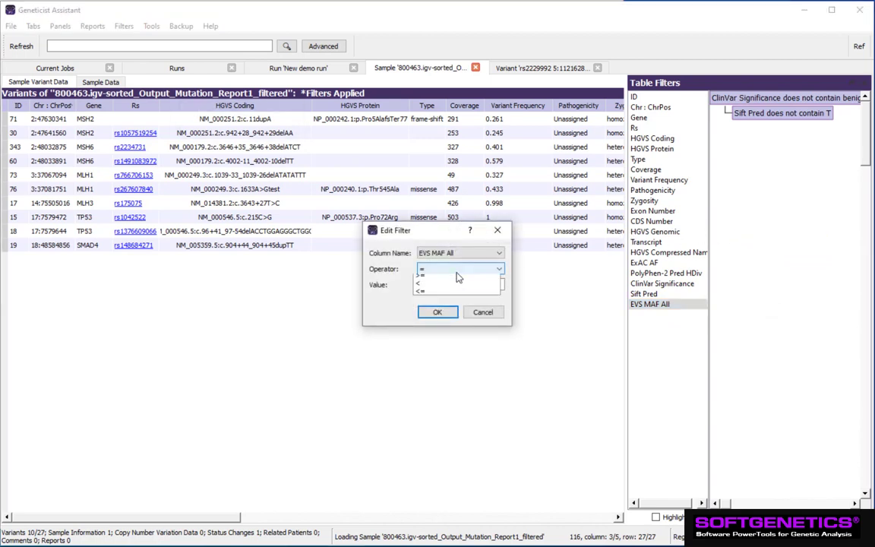
pyautogui.click(447, 317)
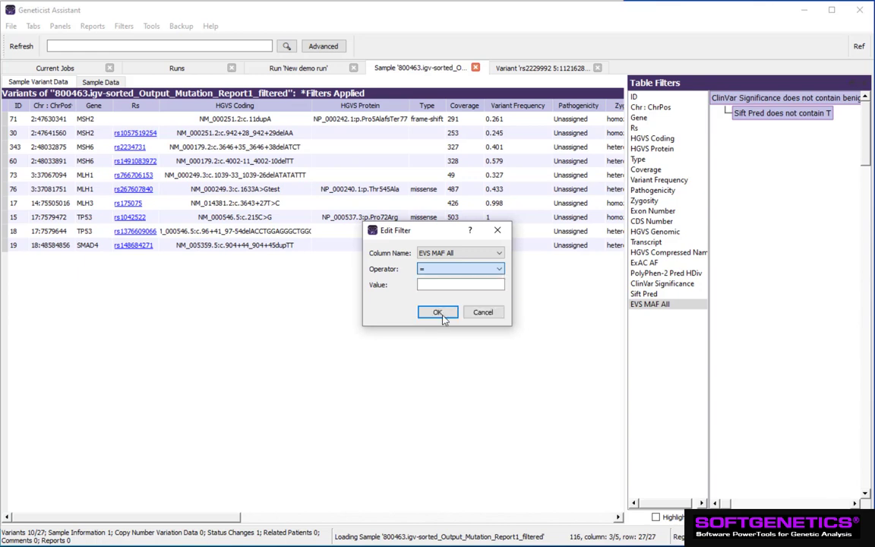
pyautogui.click(435, 284)
pyautogui.write('0.1')
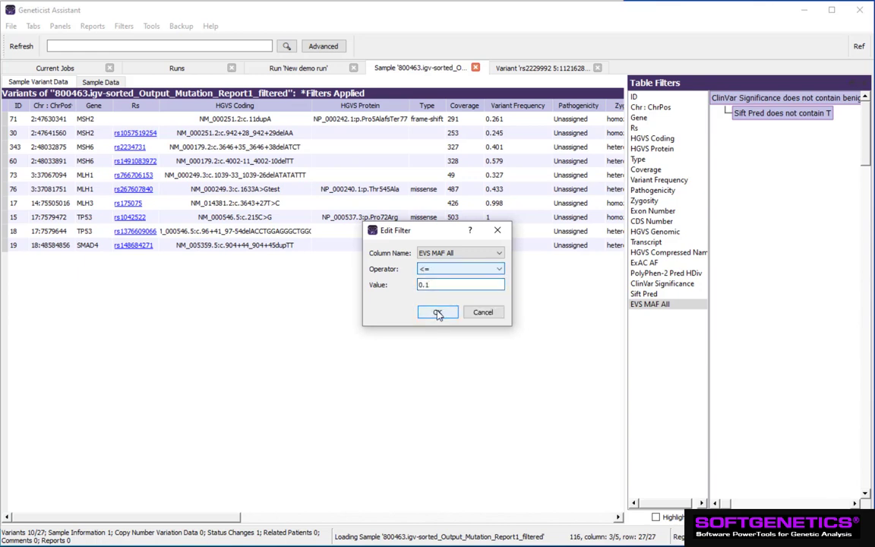
pyautogui.click(438, 313)
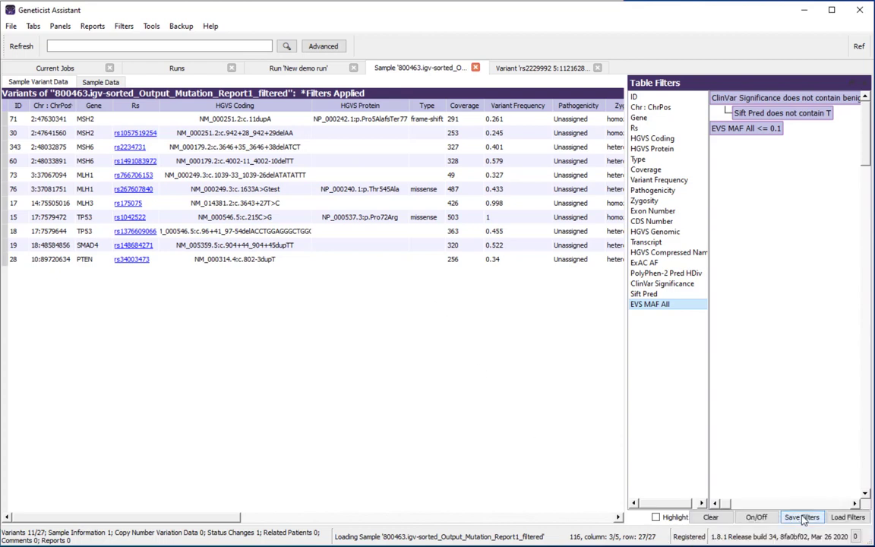
# Begin saving the current set of table filters as a filter template.
pyautogui.click(804, 519)
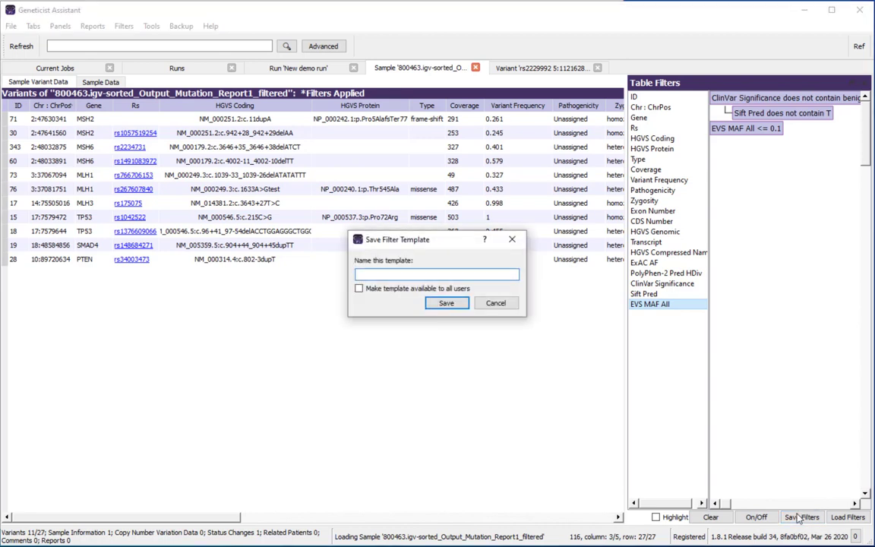